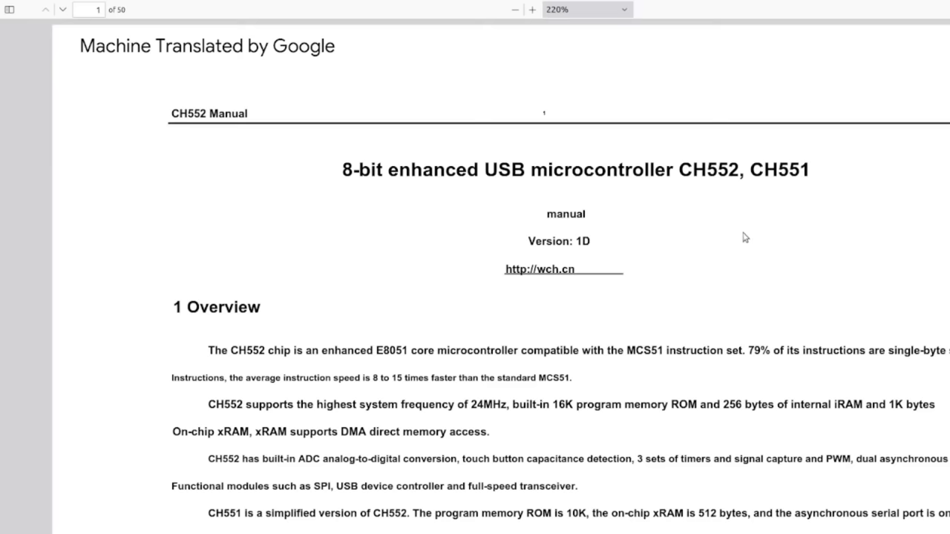
- Read the title and overview of the translated CH552/CH551 microcontroller manual
drag(682, 175, 732, 169)
click(737, 198)
scroll(683, 257, down, 4)
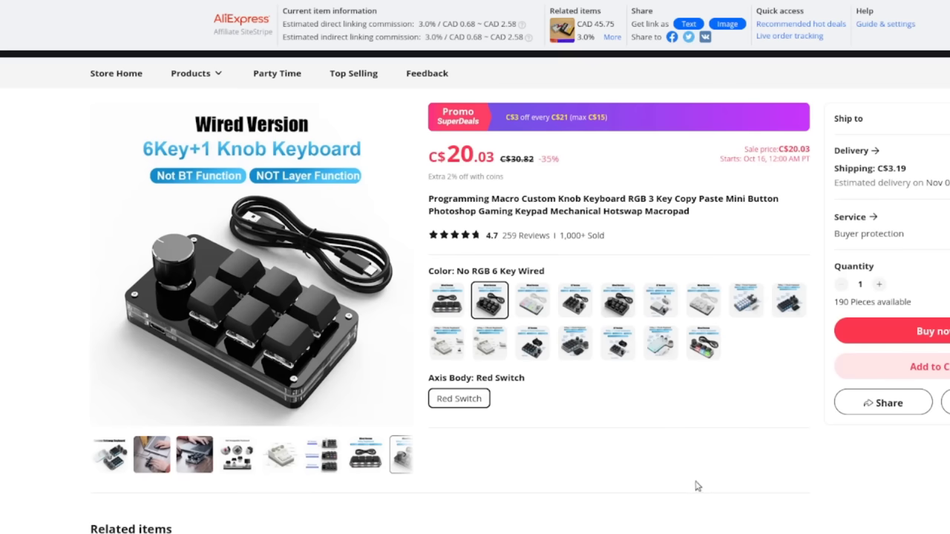
- Compare the RGB 3 Key Wired and Upgrade 15 Key BT variants of the macropad, and return to No RGB 6 Key Wired
click(706, 355)
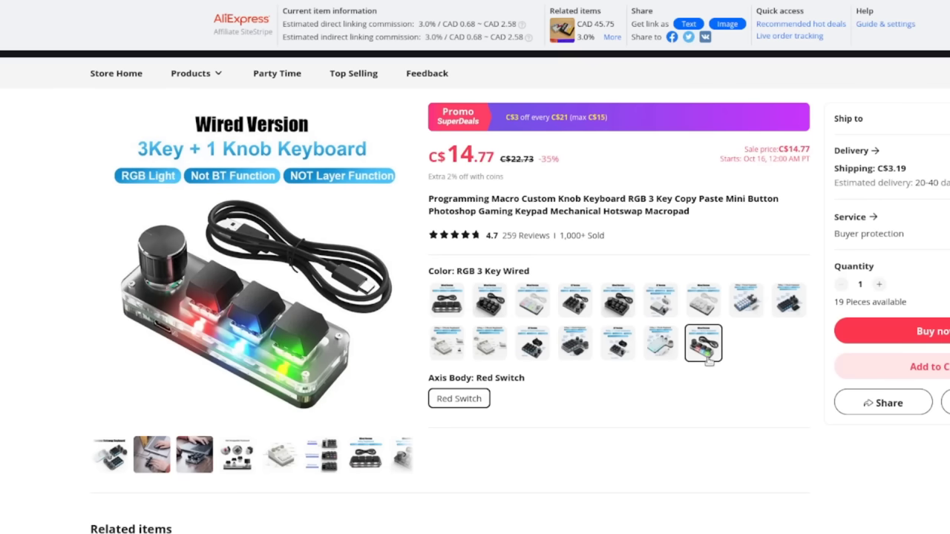
click(751, 307)
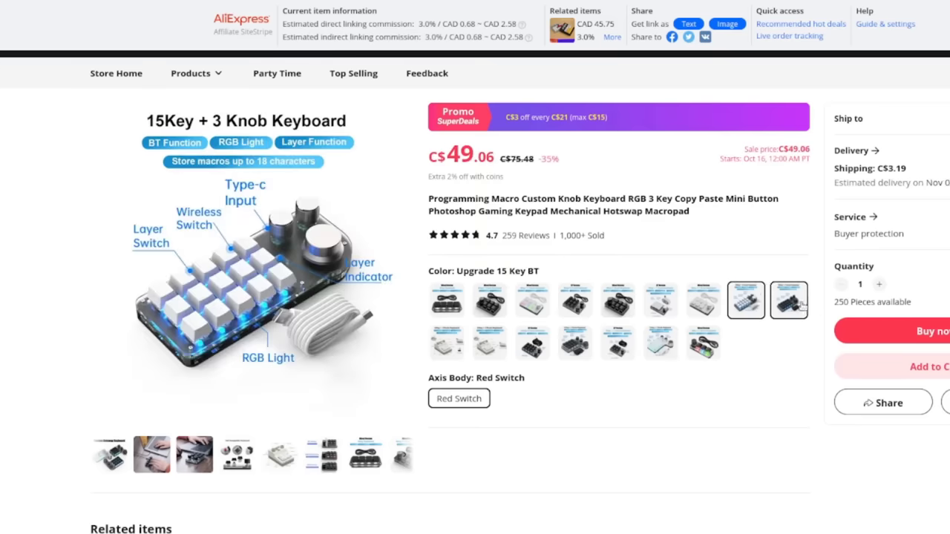
click(800, 297)
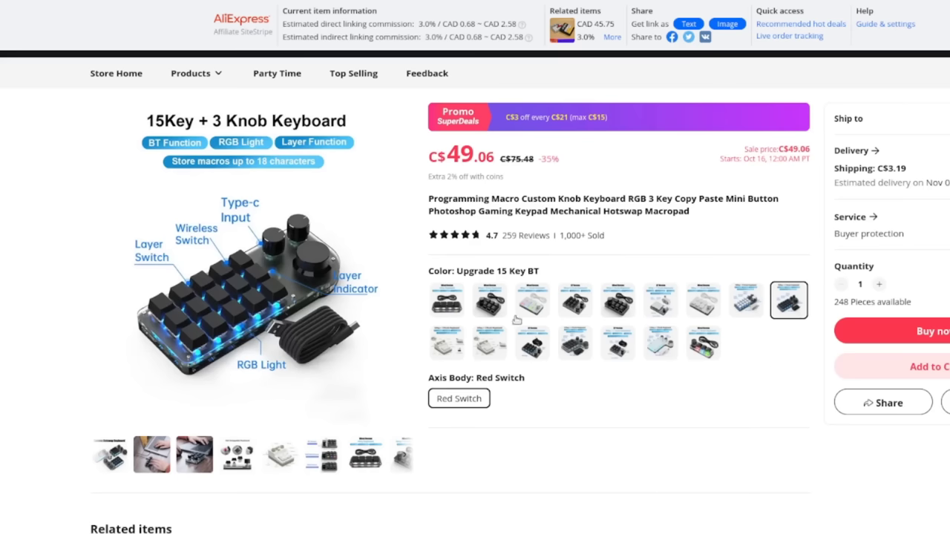
click(494, 305)
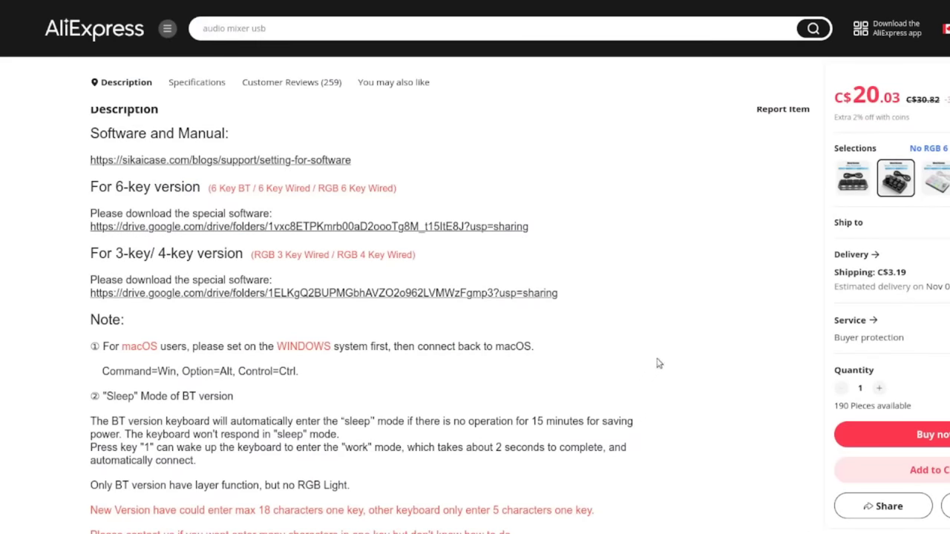
- Highlight the note about Windows setup for macOS users in the product description, and clear the selection
drag(272, 344, 360, 347)
click(683, 315)
- List the connected USB devices with lsusb in a new terminal and highlight the Acer Communications & Multimedia entry
key(ctrl+alt+t)
text(lsusb)
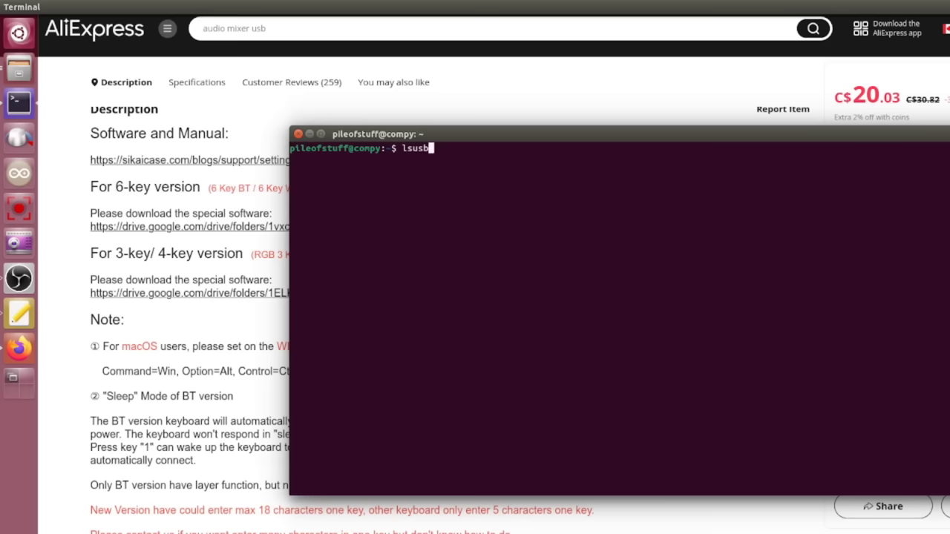
key(Return)
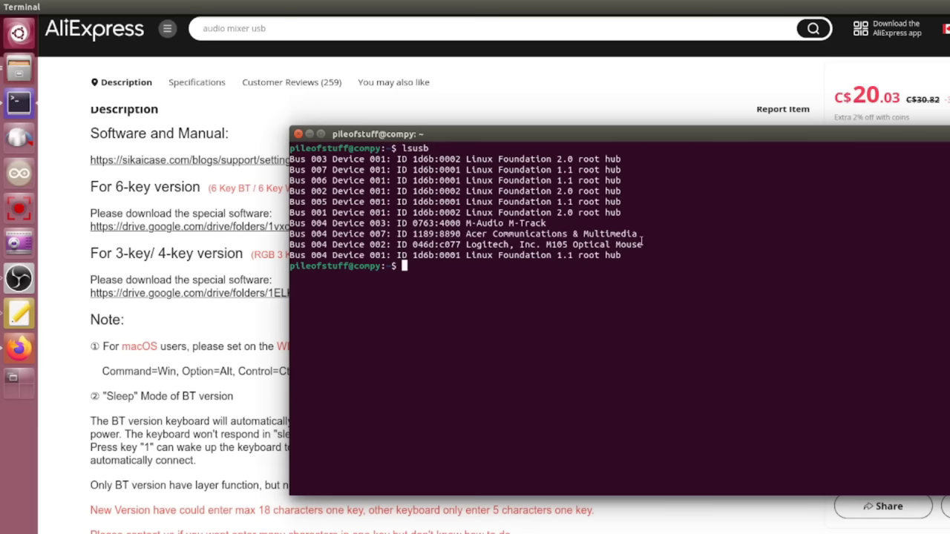
drag(644, 238, 292, 234)
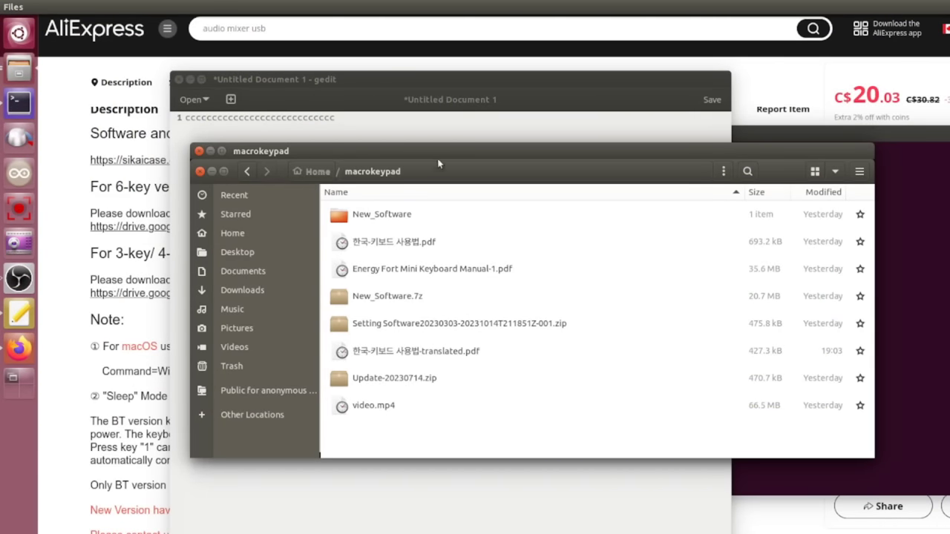
- Open the translated manual 한국-키보드 사용법-translated.pdf from the macrokeypad folder
click(460, 357)
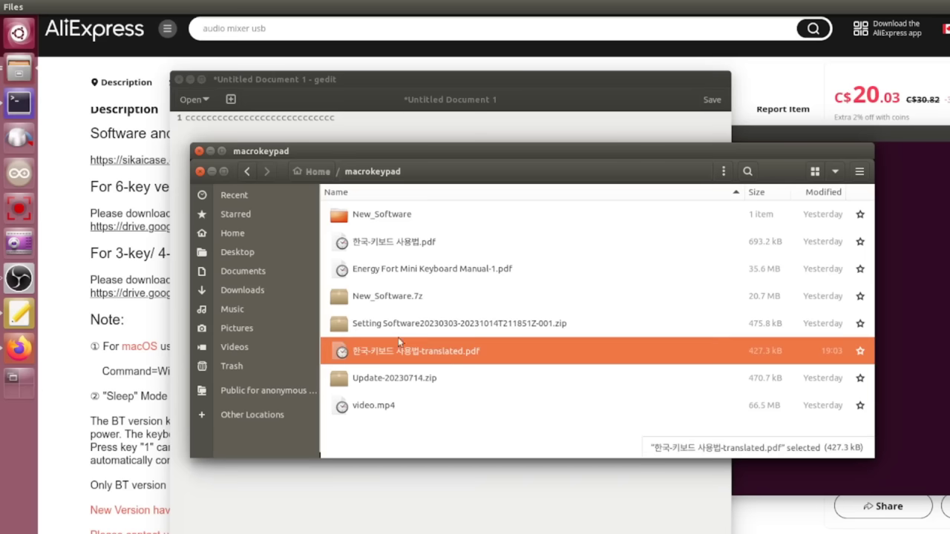
click(428, 245)
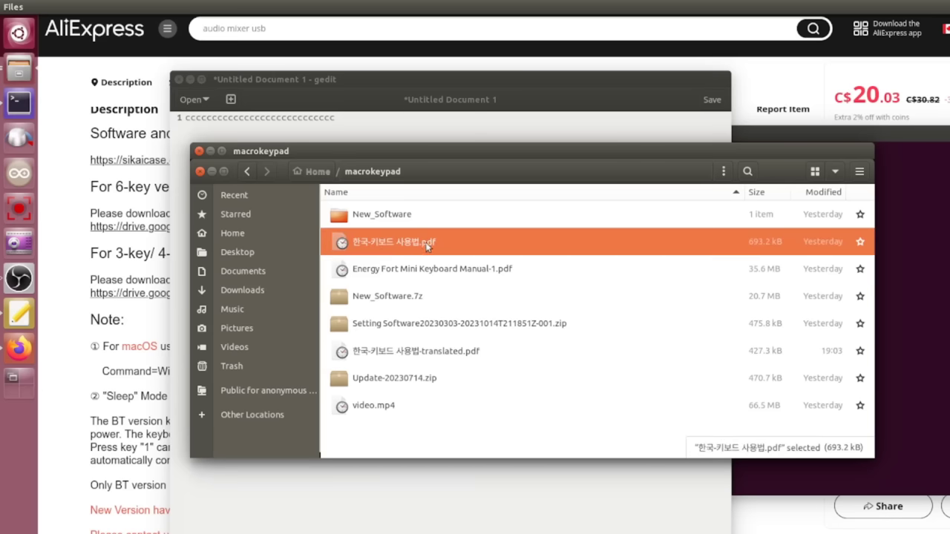
click(420, 360)
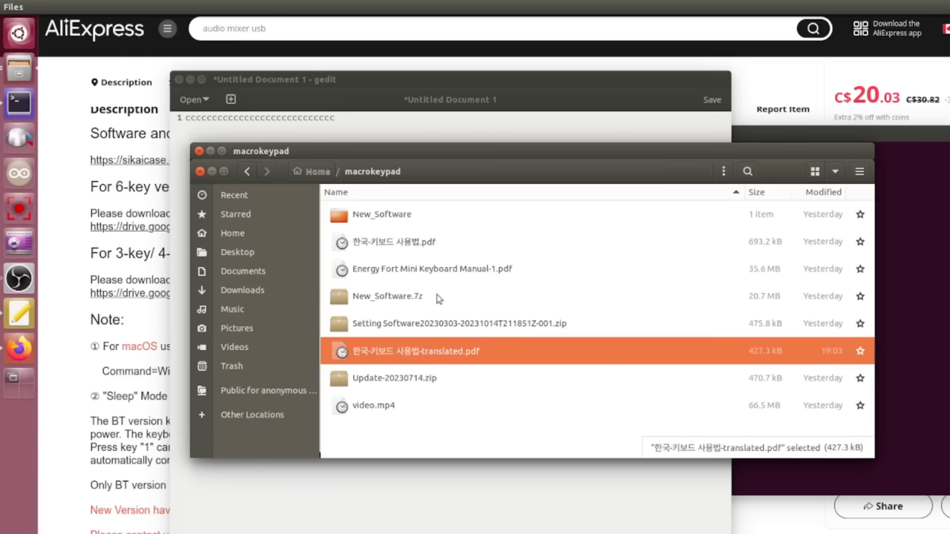
key(Return)
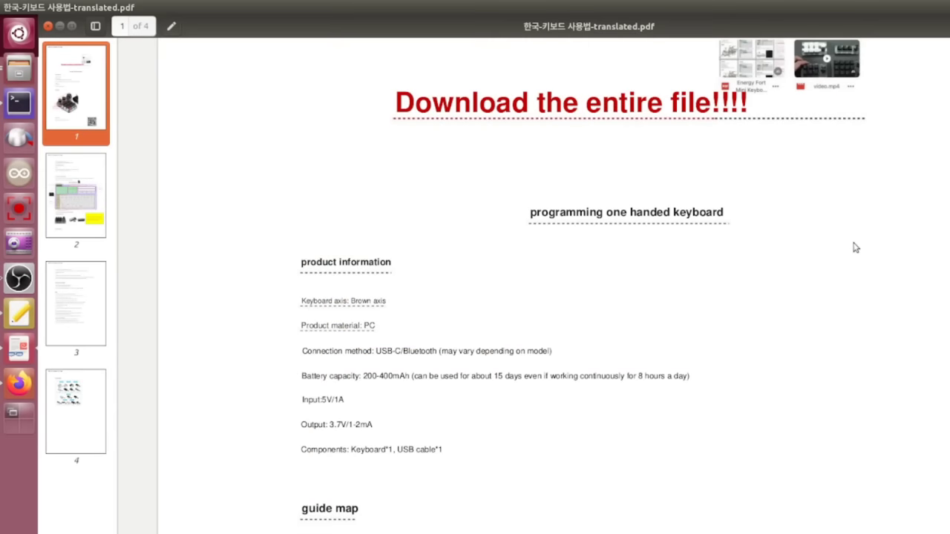
- Examine the manual's product information, guide map and Key Function Installation Description with its annotated software diagram
scroll(855, 247, down, 3)
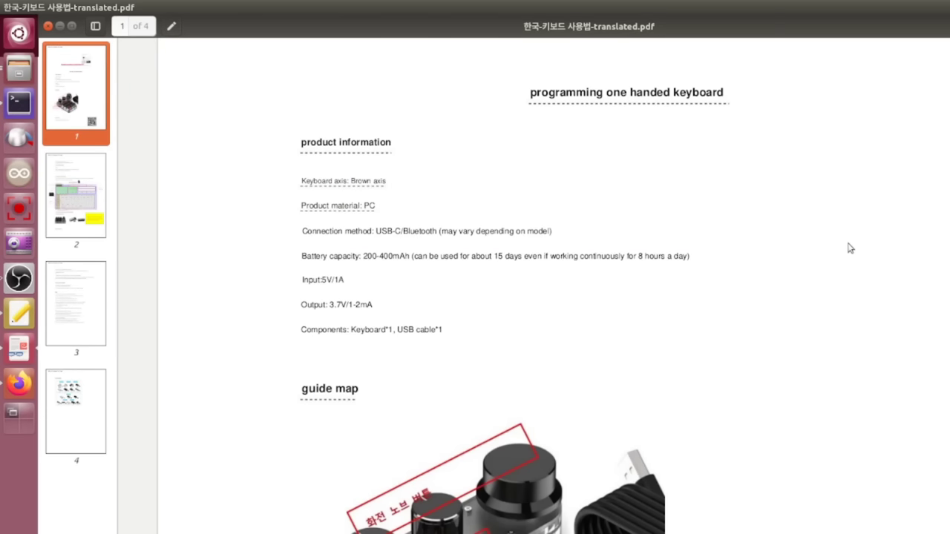
scroll(851, 248, down, 2)
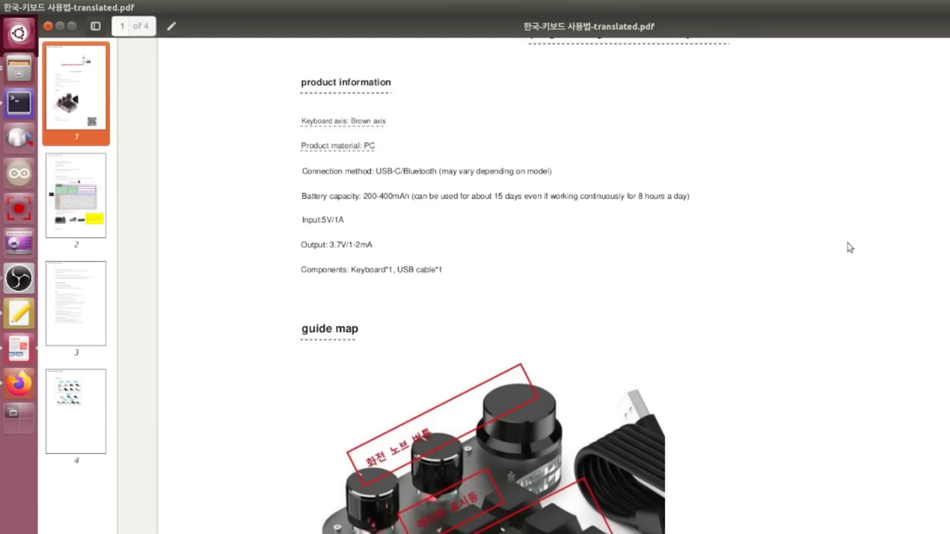
scroll(809, 250, down, 3)
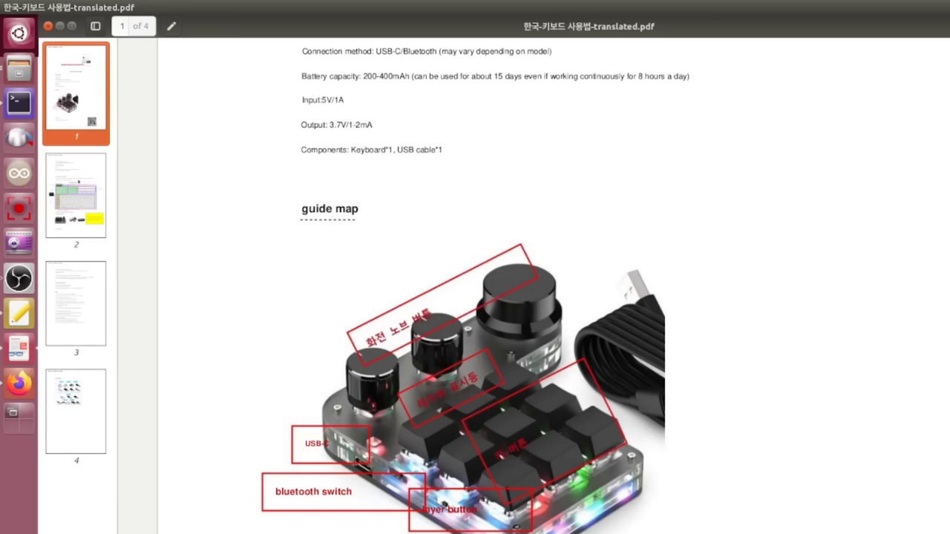
scroll(836, 297, down, 5)
scroll(743, 258, down, 10)
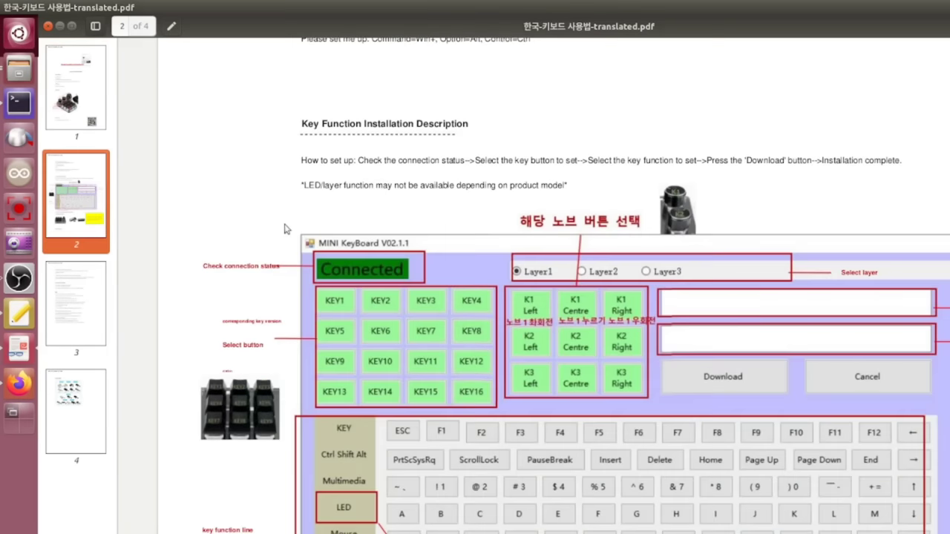
scroll(272, 247, down, 1)
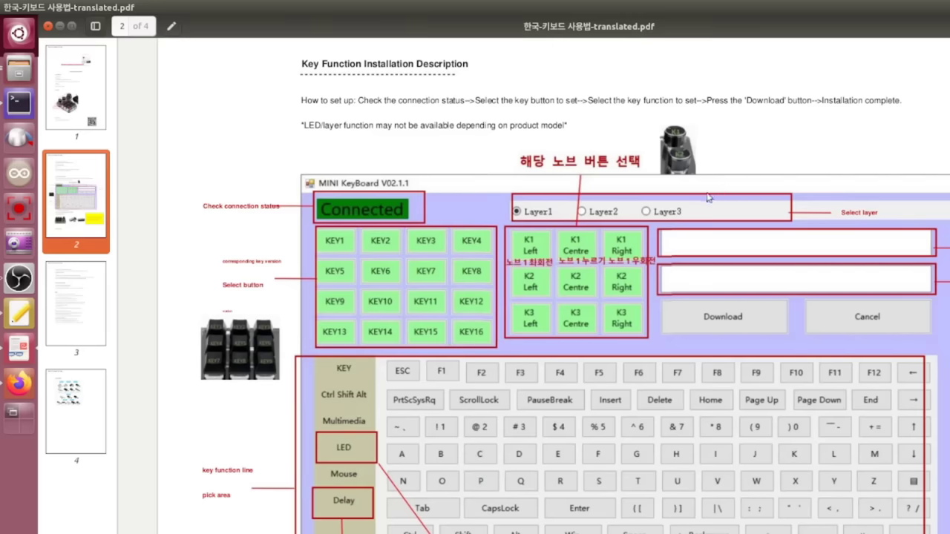
scroll(708, 197, down, 5)
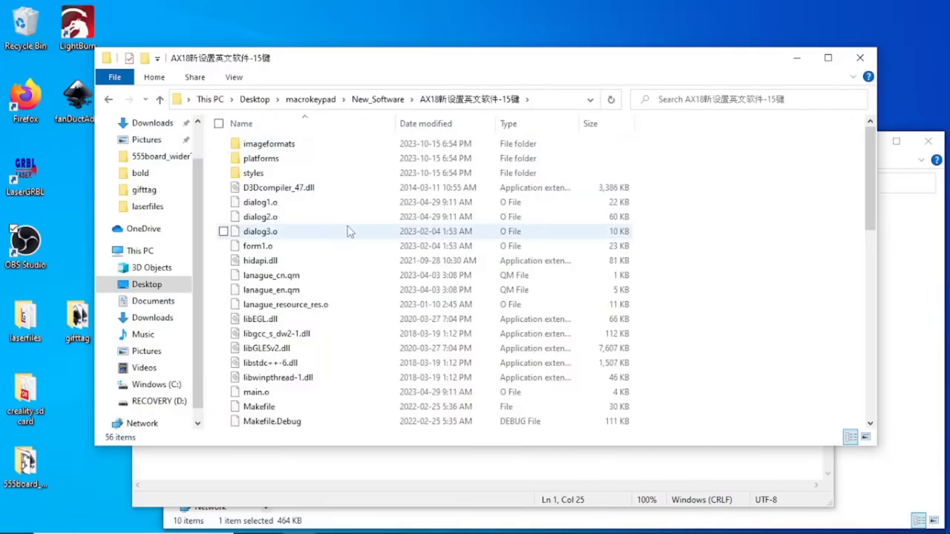
- Try the MINI_KEYBOARD.exe configuration program from the 15-key New_Software folder, and close it
scroll(345, 230, down, 3)
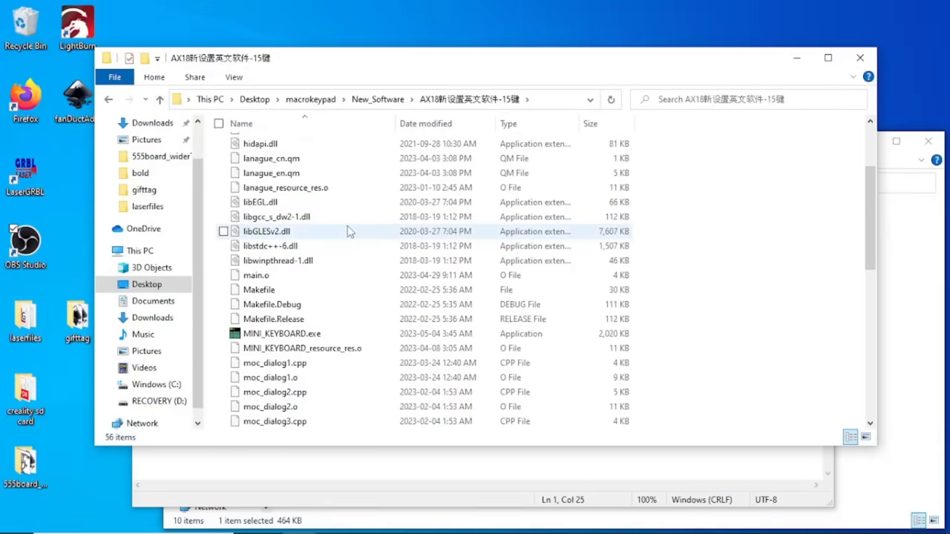
double_click(312, 339)
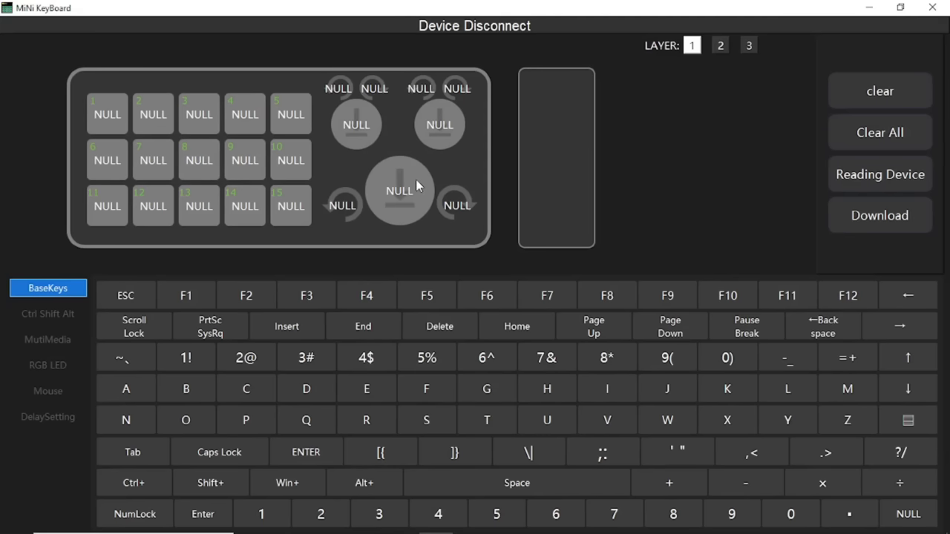
click(932, 7)
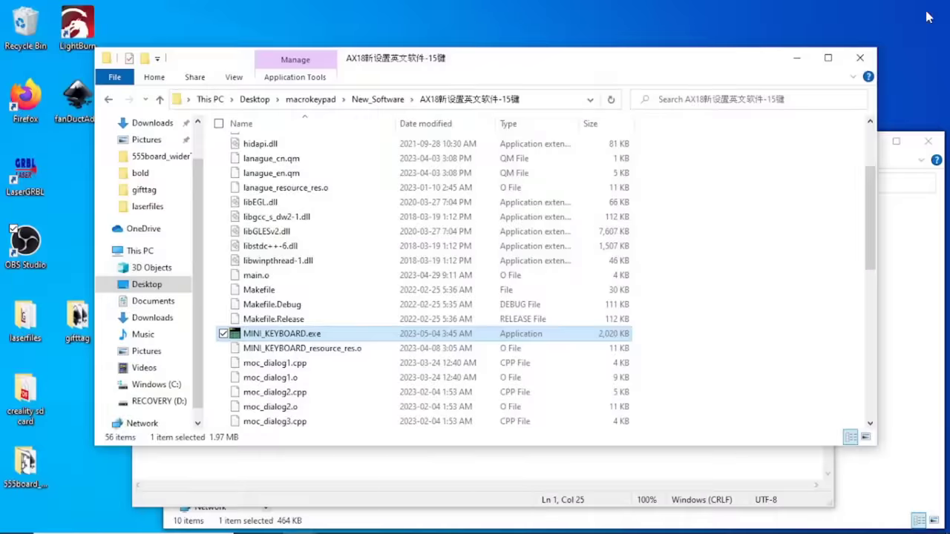
- Go back to the macrokeypad folder and launch the MINI KeyBoard program from the Update-20230714 folder
click(311, 99)
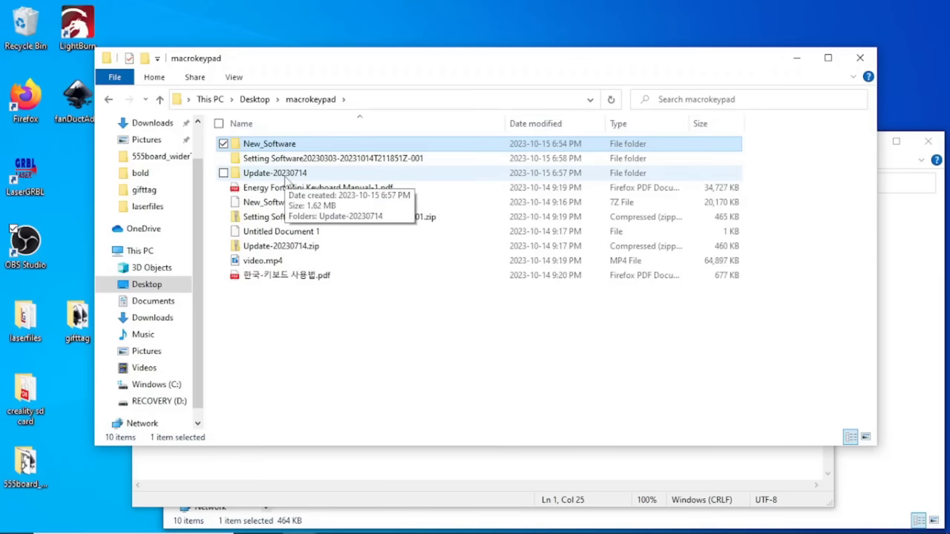
double_click(291, 178)
double_click(282, 147)
click(281, 260)
double_click(282, 260)
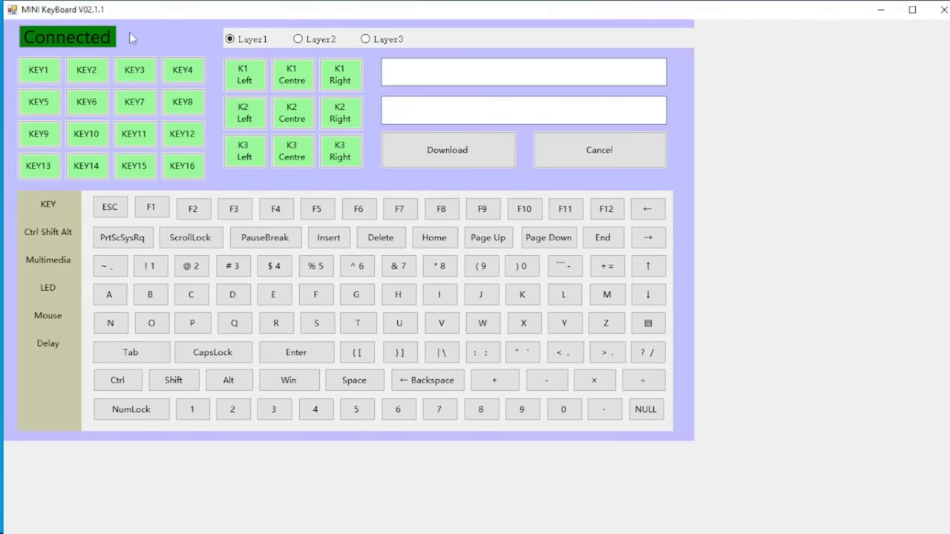
- Try to assign the sequence K, 1 to KEY1 and K, 2 to KEY2 on Layer1 without downloading them
click(42, 71)
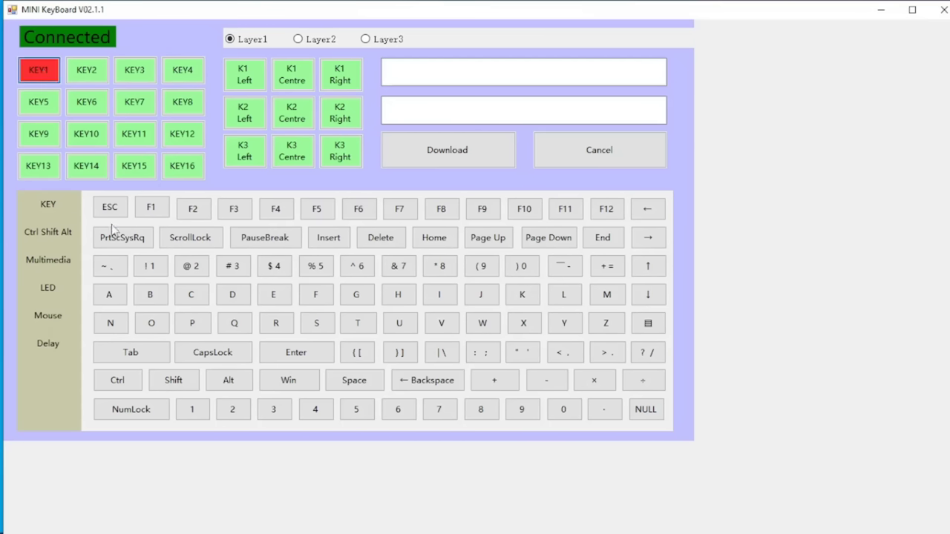
click(521, 291)
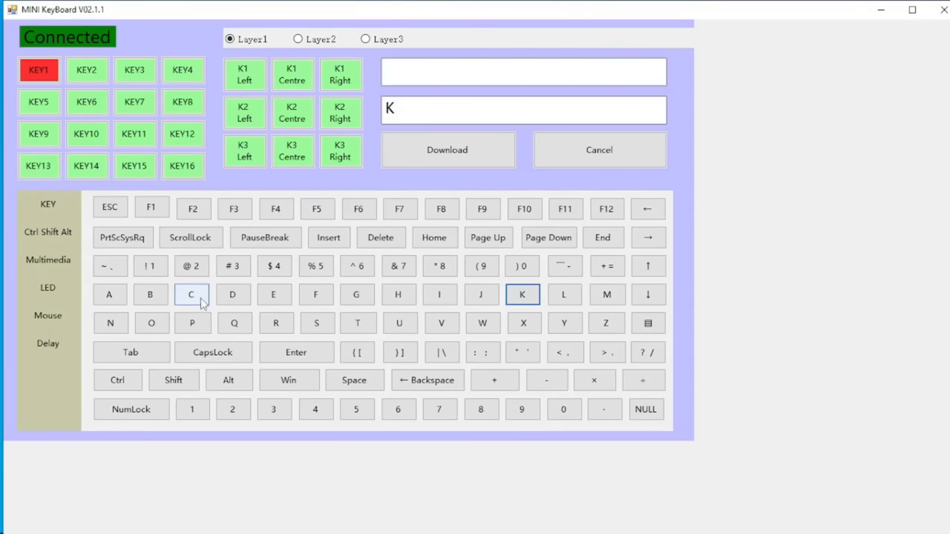
click(153, 272)
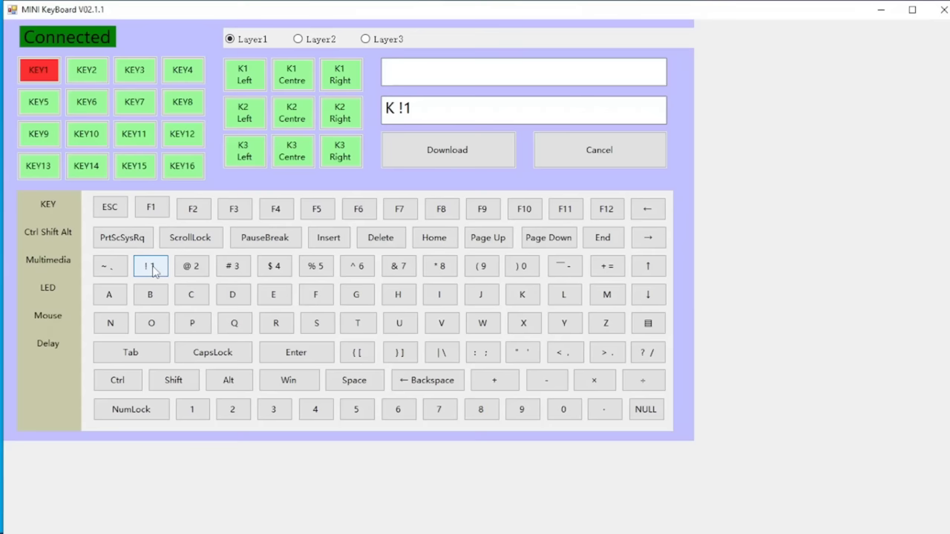
click(82, 78)
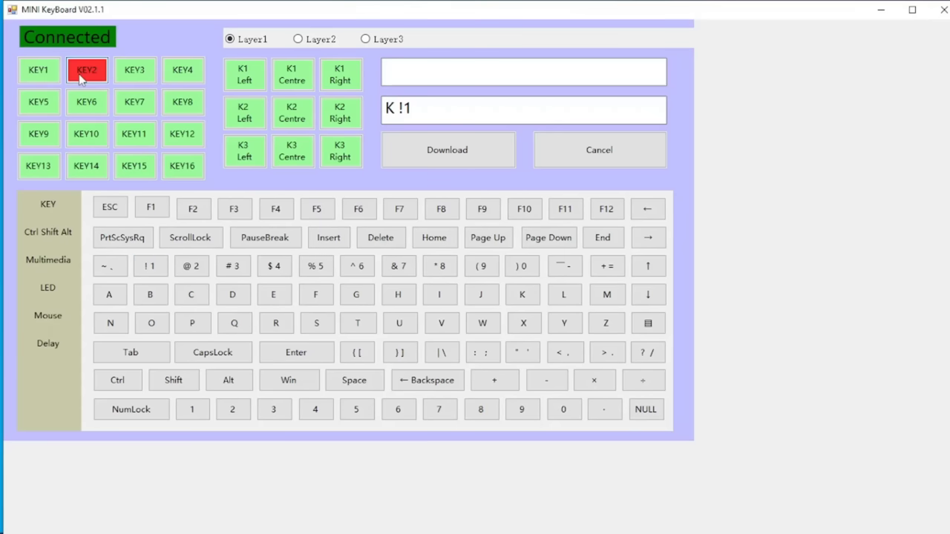
click(522, 295)
click(188, 272)
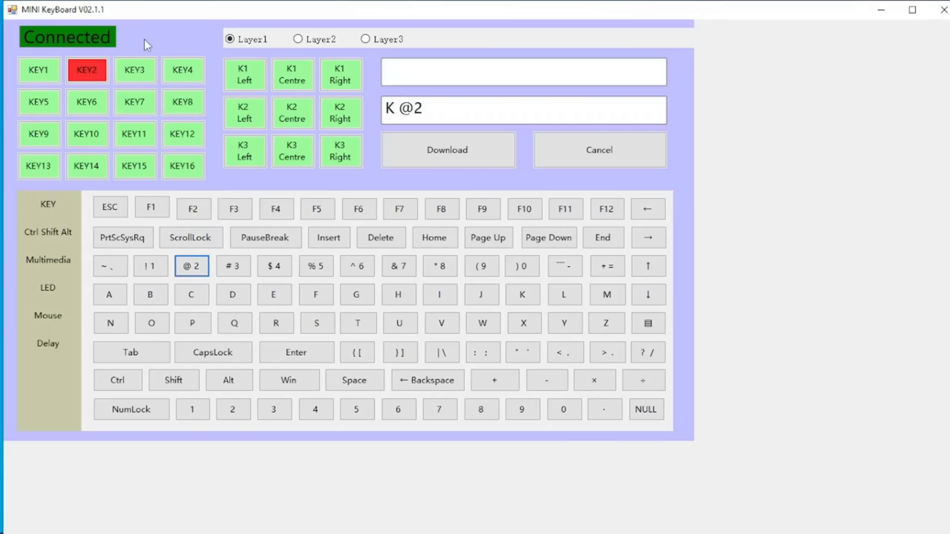
- Assign the sequence K, 1 to KEY1 on Layer1 and download it to the keypad
click(51, 74)
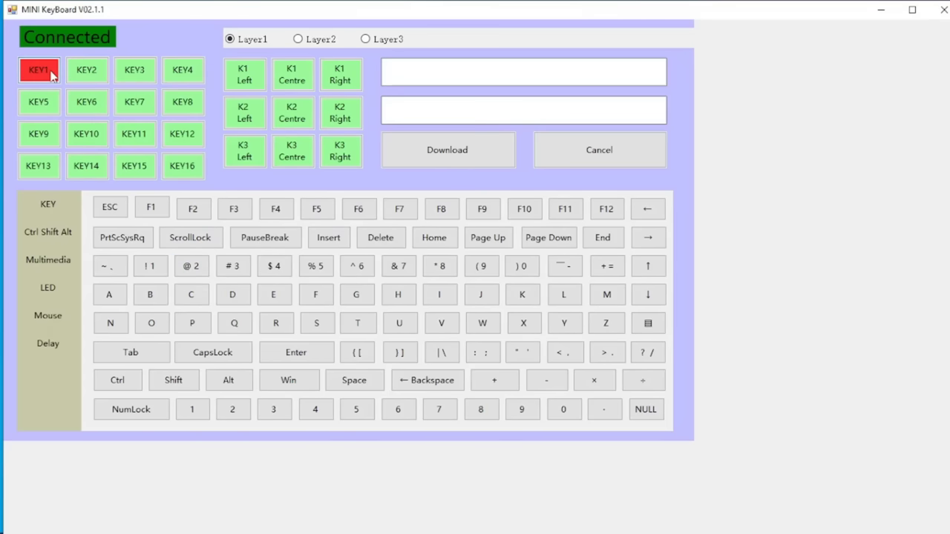
click(388, 111)
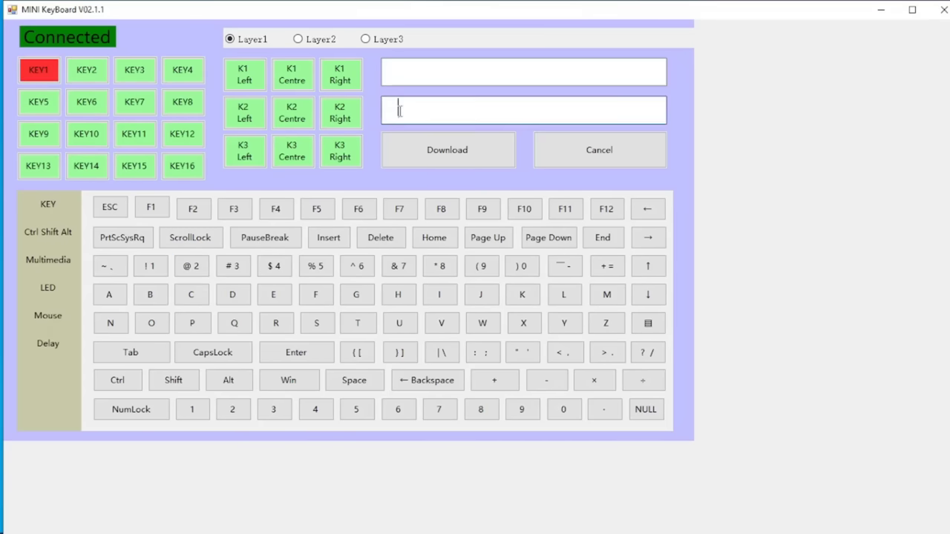
click(522, 295)
click(150, 268)
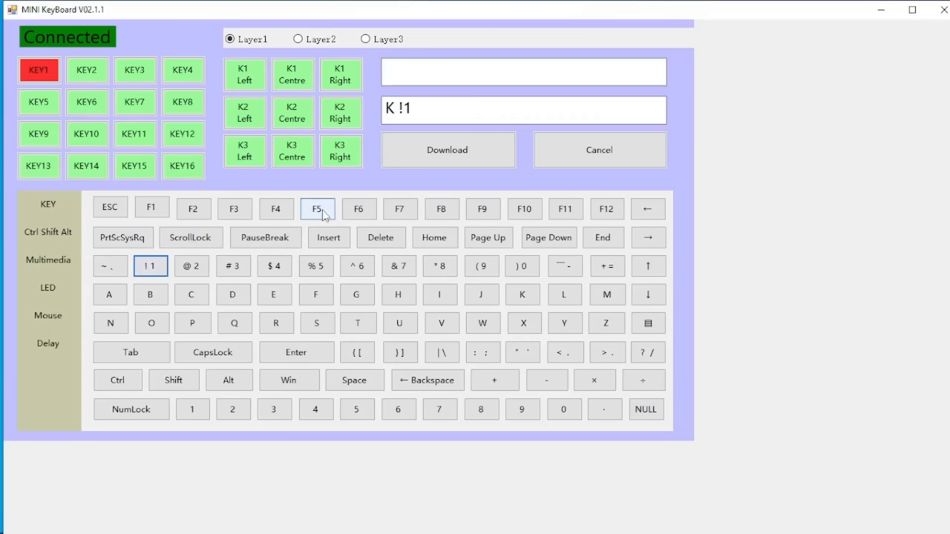
click(440, 161)
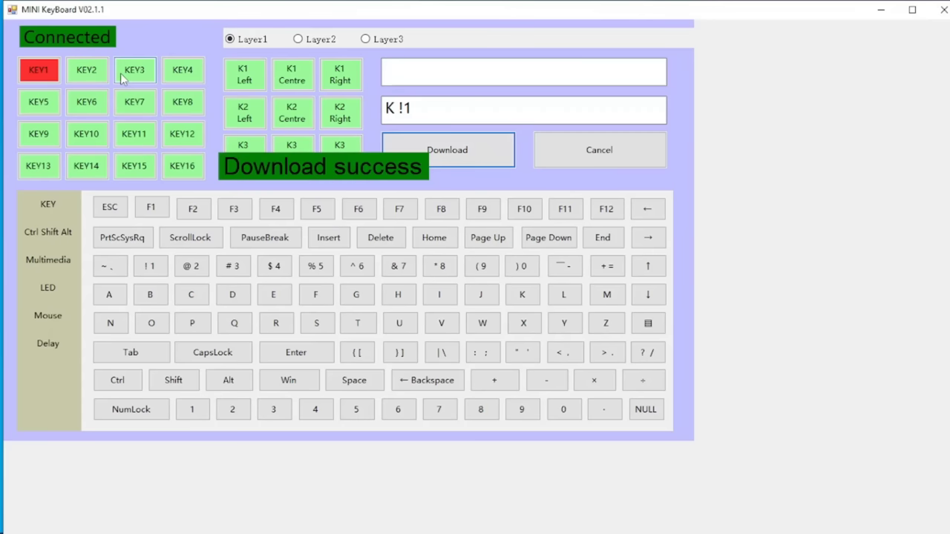
- Assign the sequence K, 2 to KEY2 on Layer1 and download it to the keypad
click(95, 74)
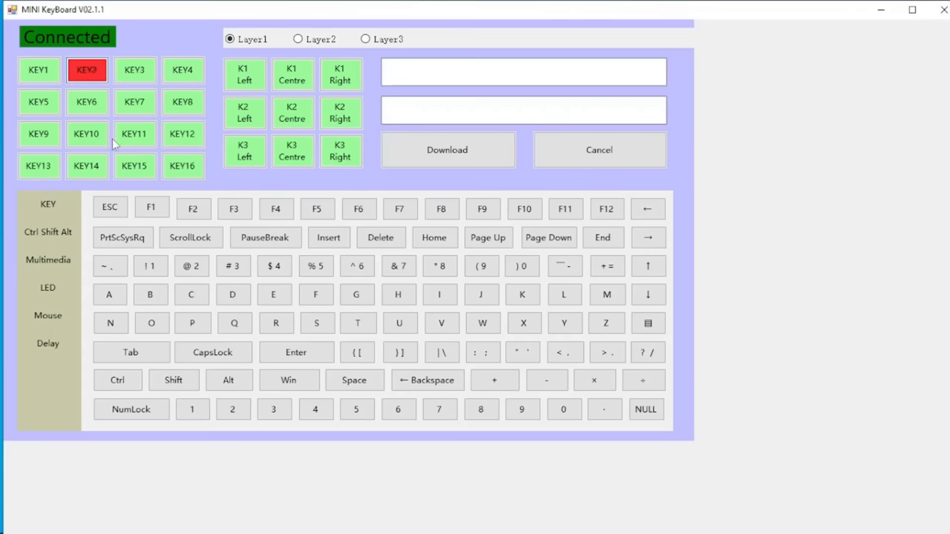
click(525, 297)
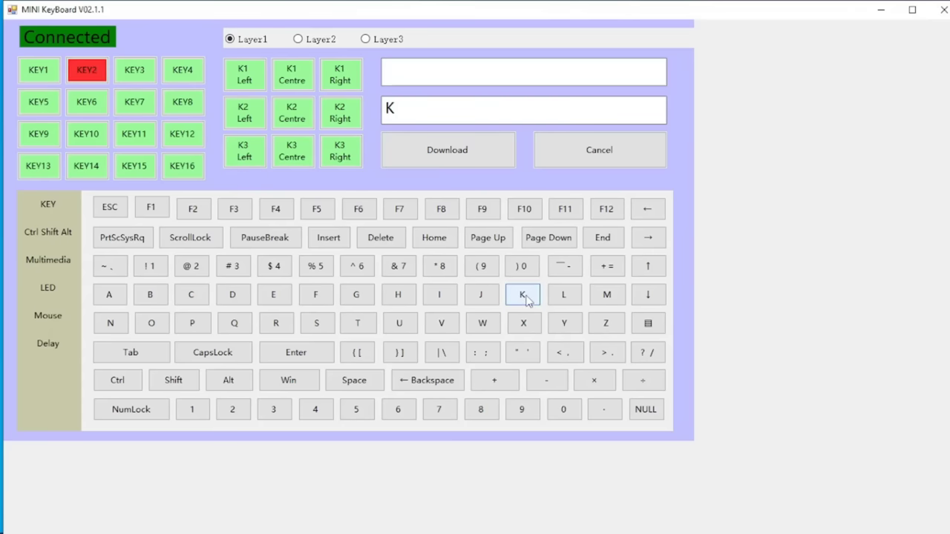
click(196, 271)
click(440, 142)
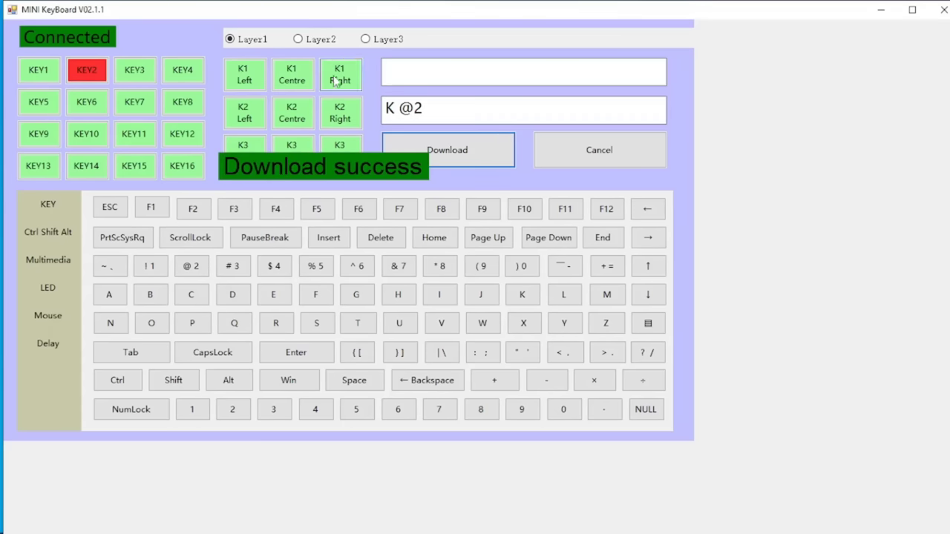
- Assign L to K1 Left and R to K1 Right on Layer1, downloading each assignment to the keypad
click(248, 77)
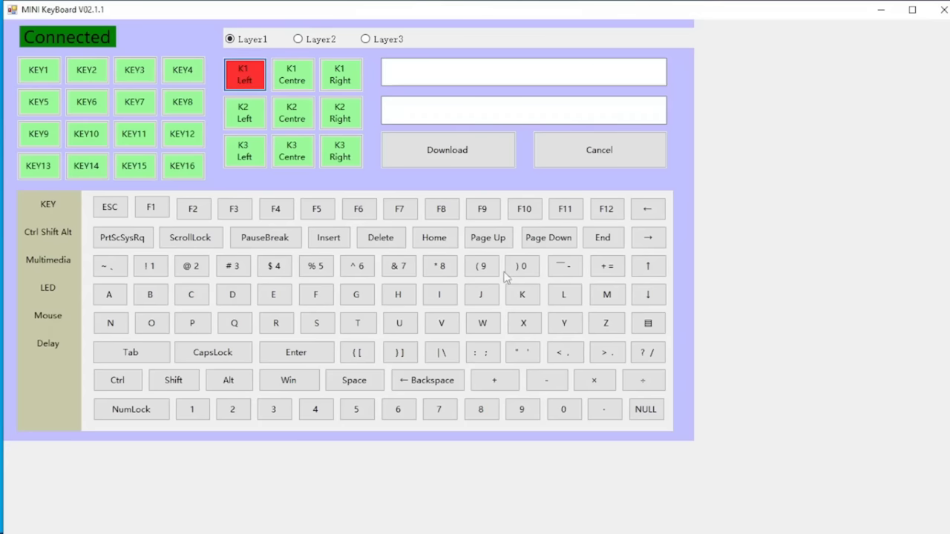
click(564, 298)
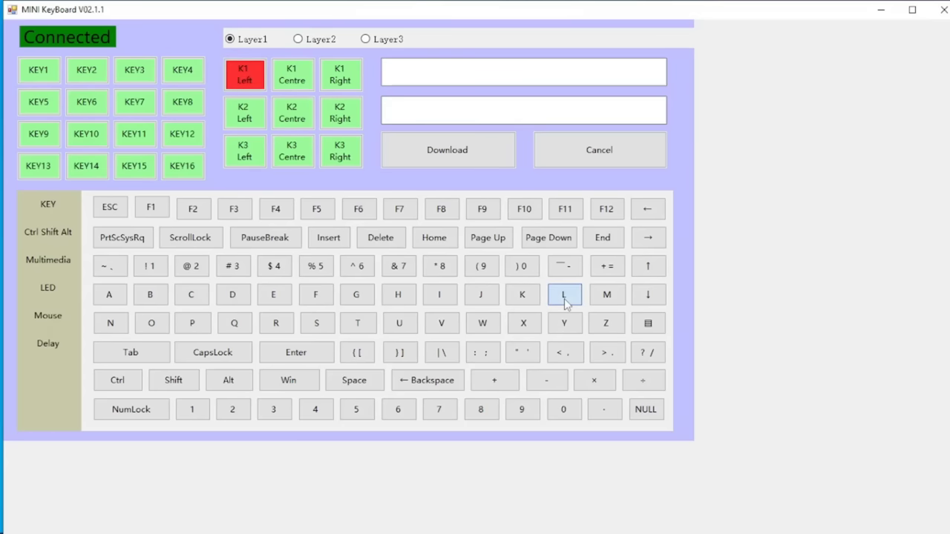
click(483, 159)
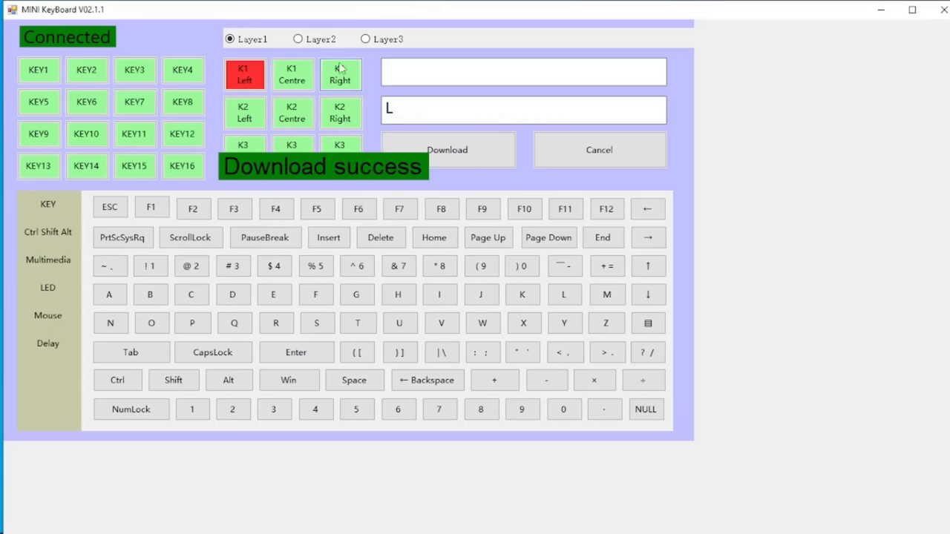
click(340, 74)
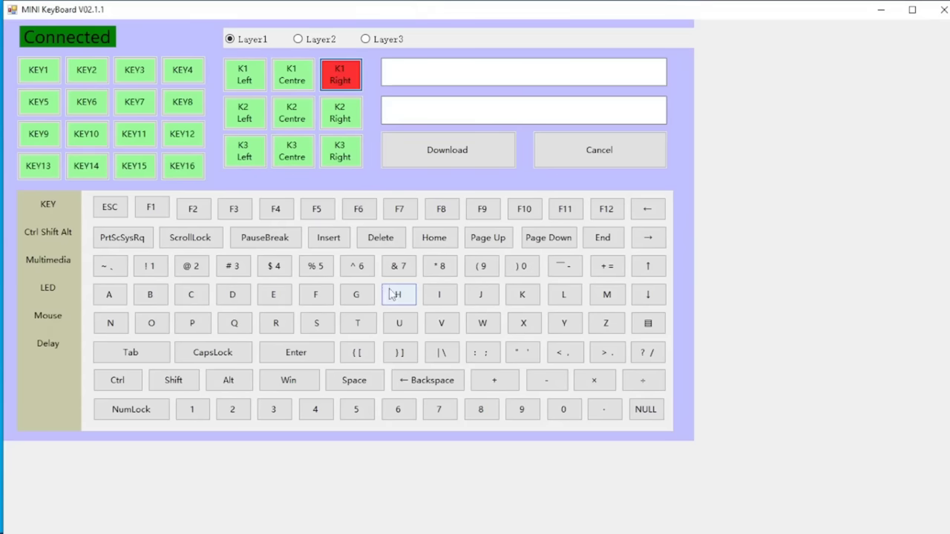
click(276, 324)
click(451, 141)
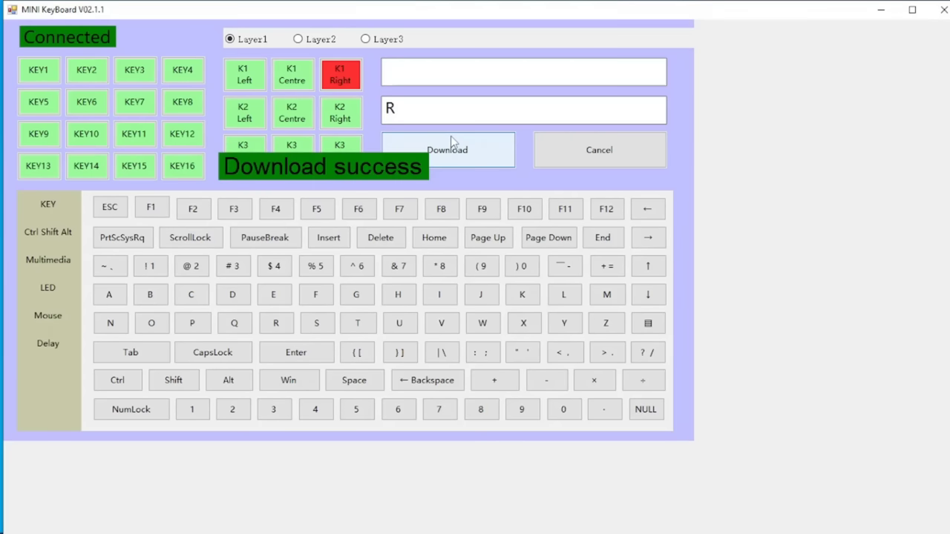
- Assign the letter sequence spelling click to K1 Centre on Layer1
click(293, 78)
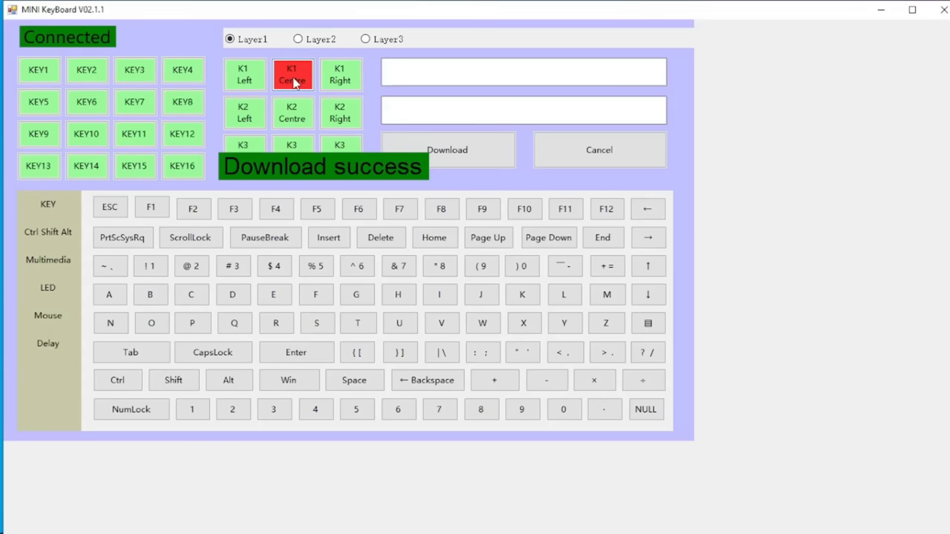
text(cli)
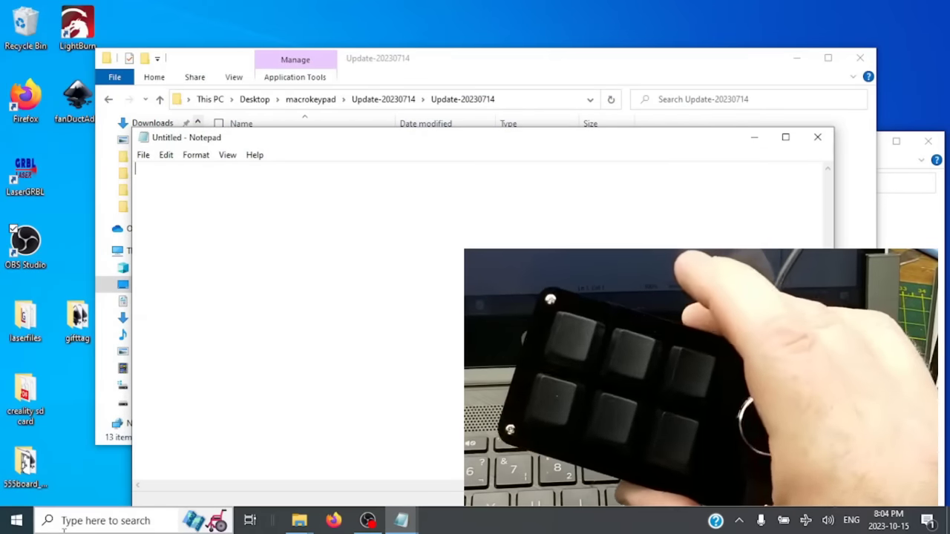
- Switch to a blank Notepad document and test the keypad's programmed keys and knob by entering k1, k2, repeated l and r, and click
text(k1)
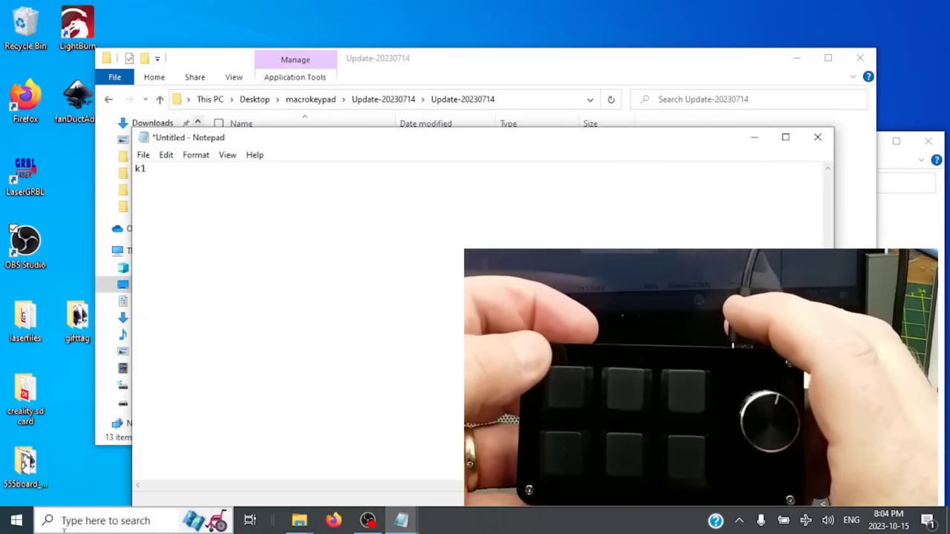
text(k2)
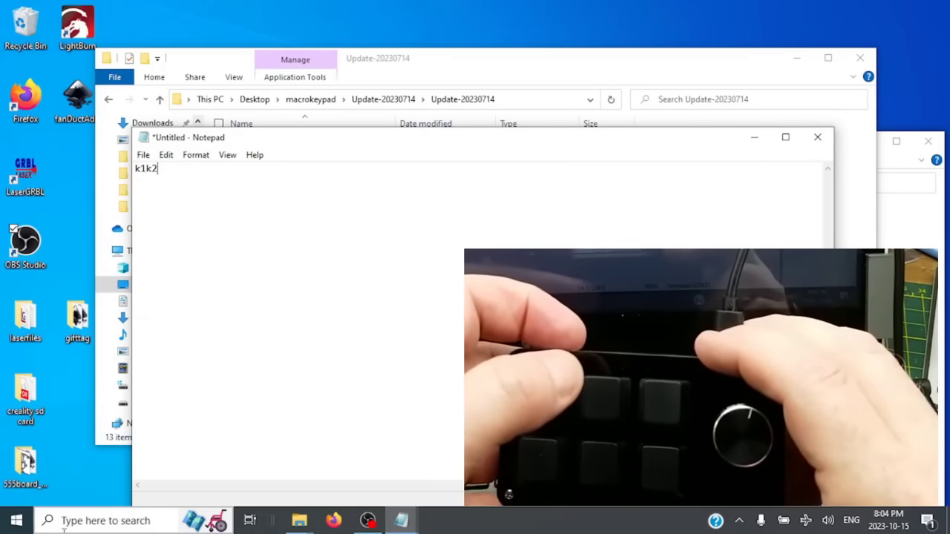
text(clllllrrrrr)
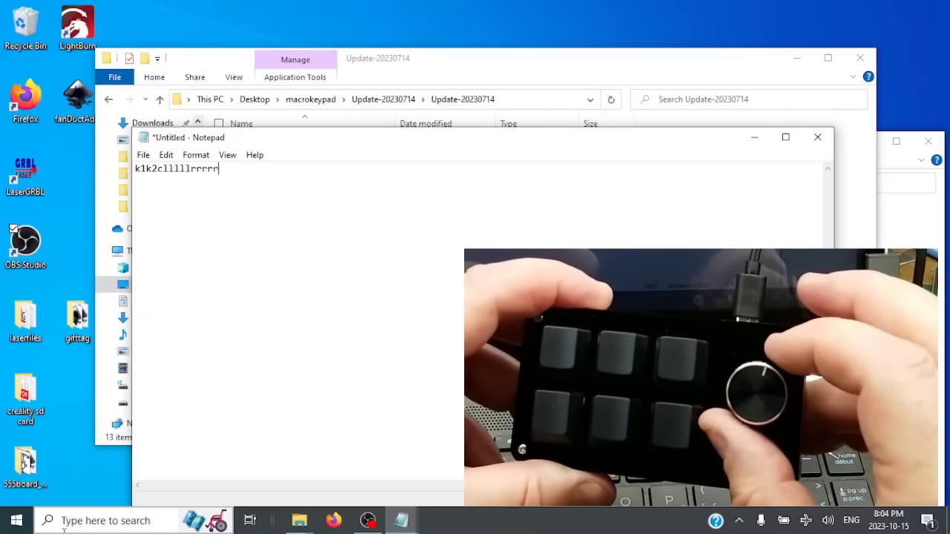
text(click)
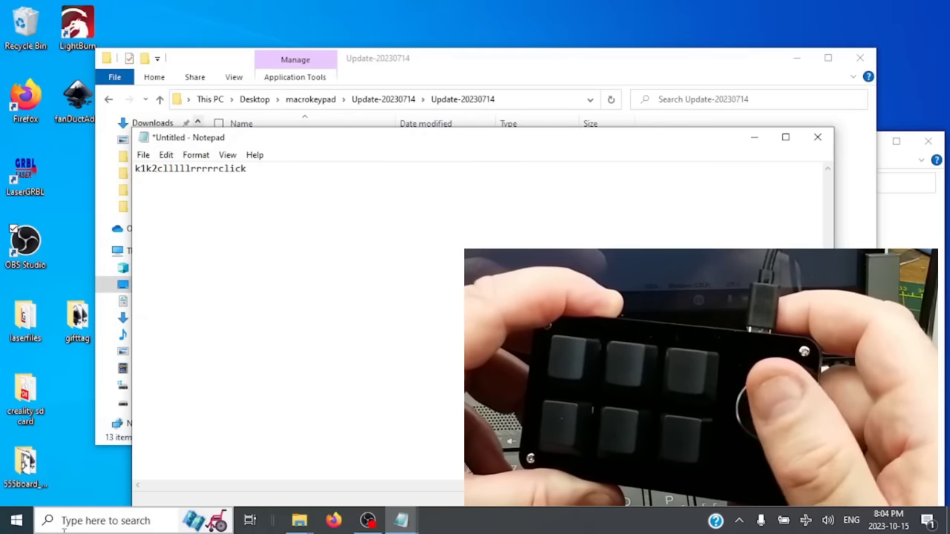
text(click)
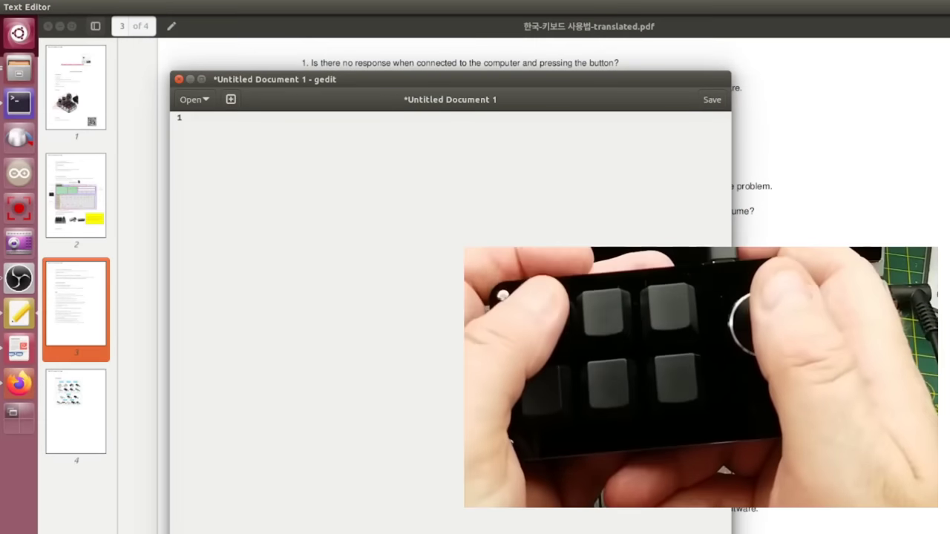
- Switch to an empty gedit document and test the same keypad assignments by entering k1k2 followed by repeated l and r, and click
text(k1k2)
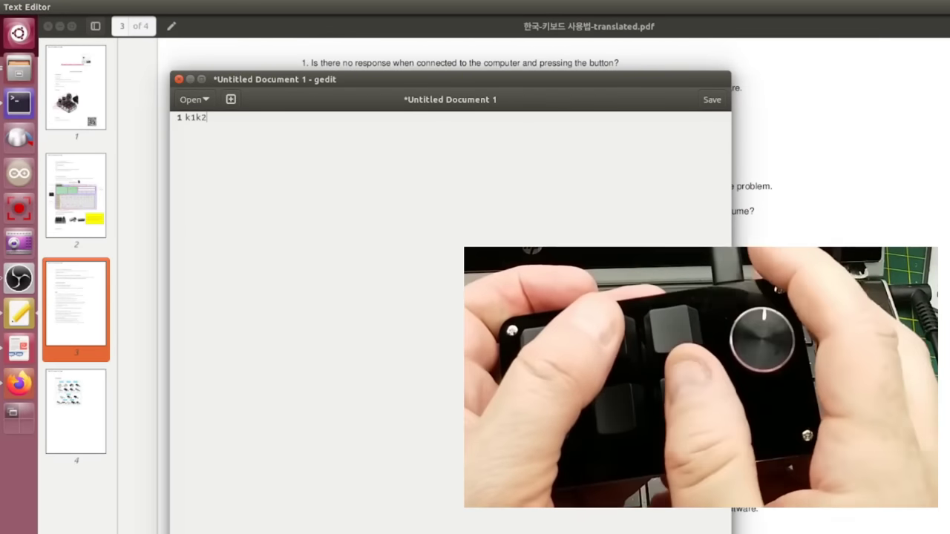
text(llllrrrrclick)
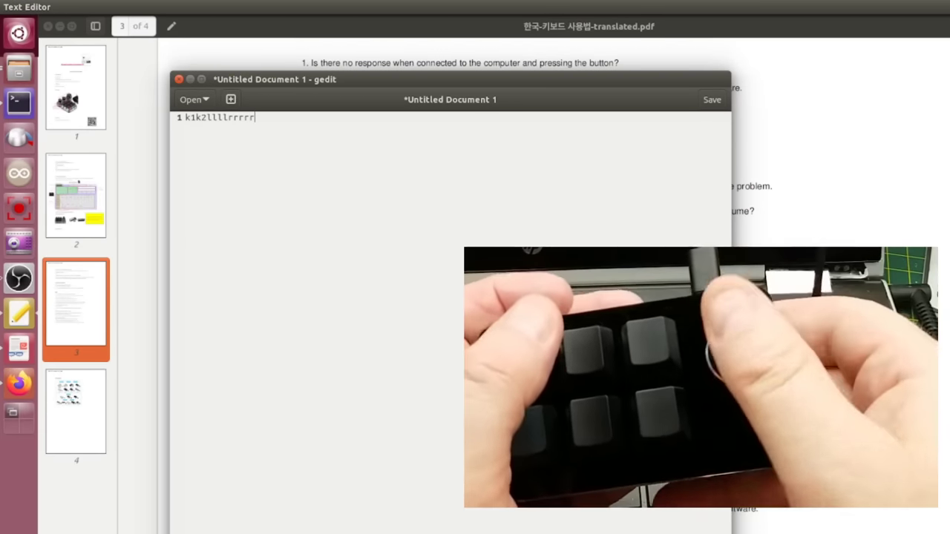